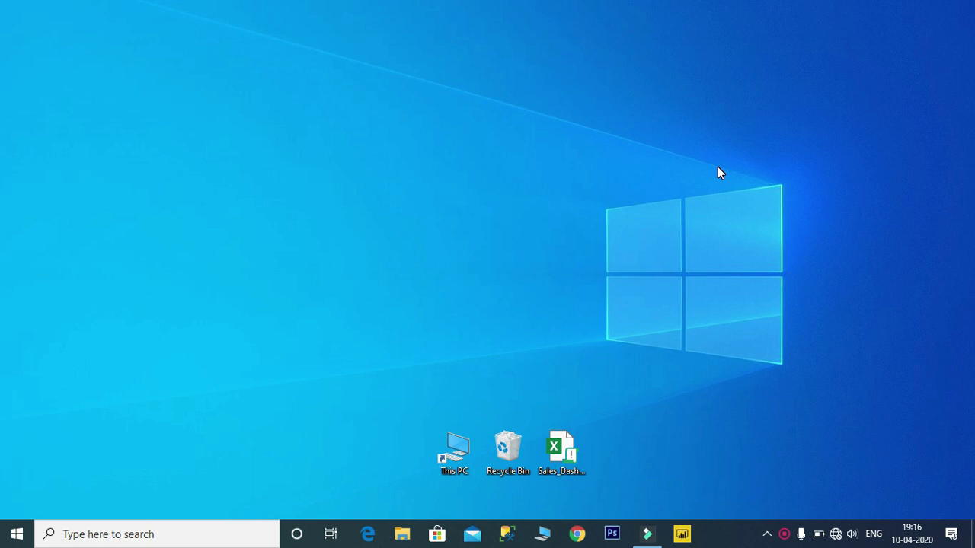
- Open Sales_Dashboard.xlsm, check the Sales values on the Processing and Data sheets, then return to Dashboard
{"action": "double_click", "coordinate": [555, 449]}
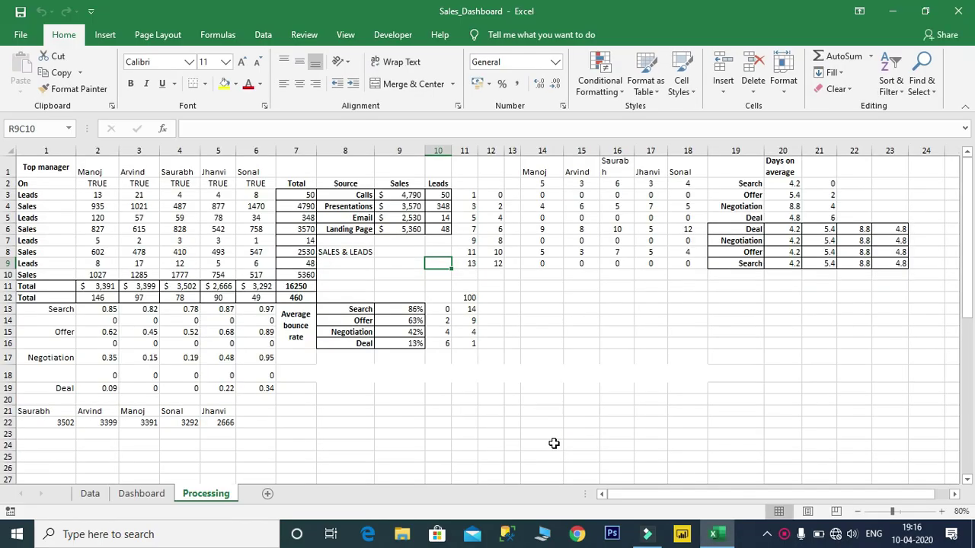
{"action": "left_click", "coordinate": [187, 321]}
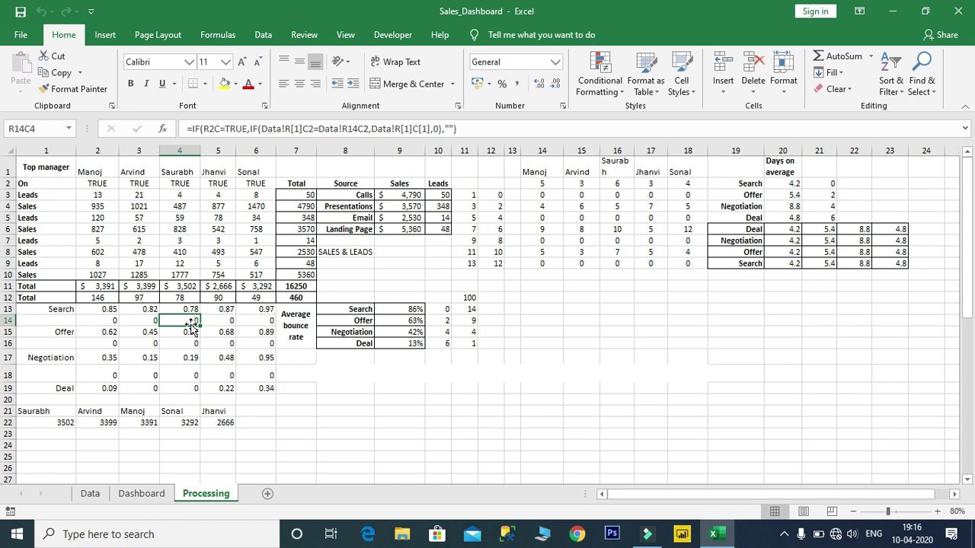
{"action": "left_click", "coordinate": [90, 494]}
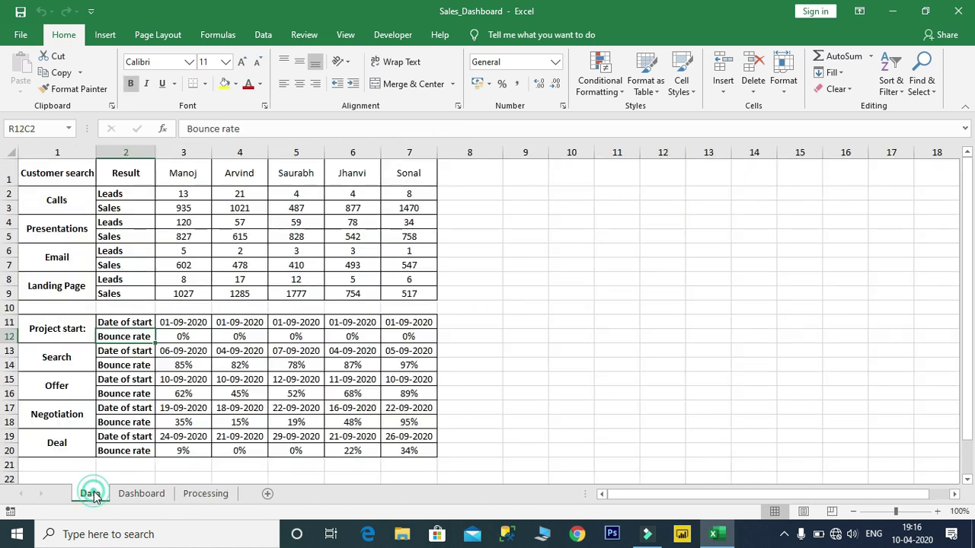
{"action": "left_click", "coordinate": [141, 260]}
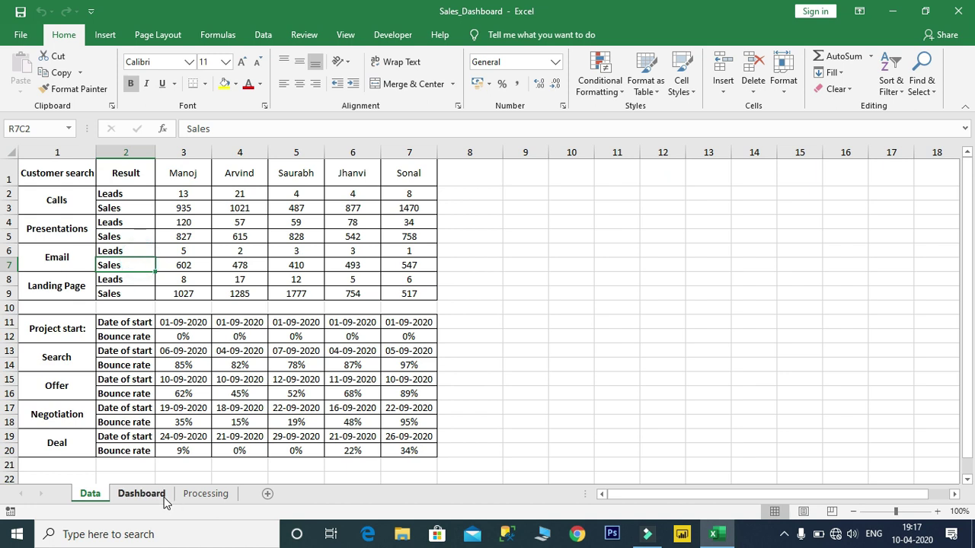
{"action": "left_click", "coordinate": [189, 495]}
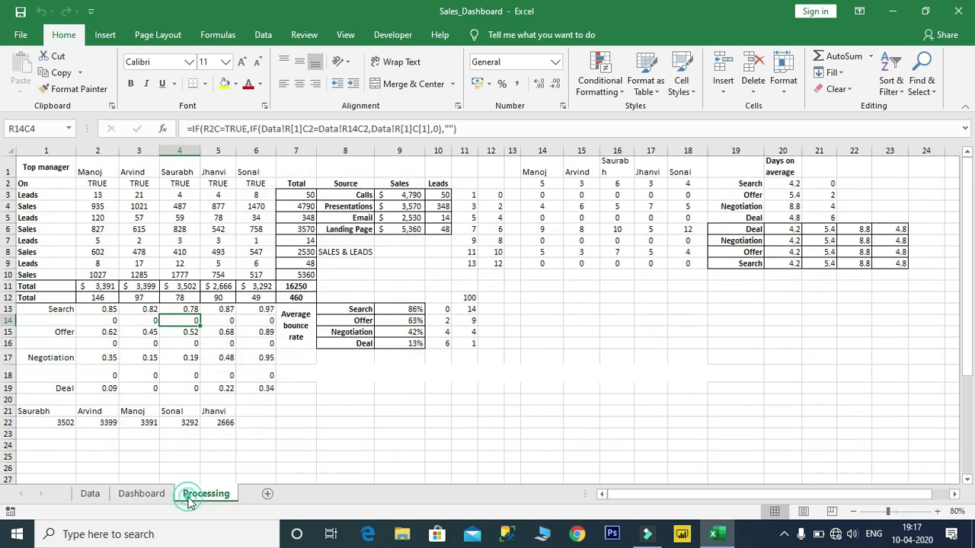
{"action": "left_click", "coordinate": [204, 250]}
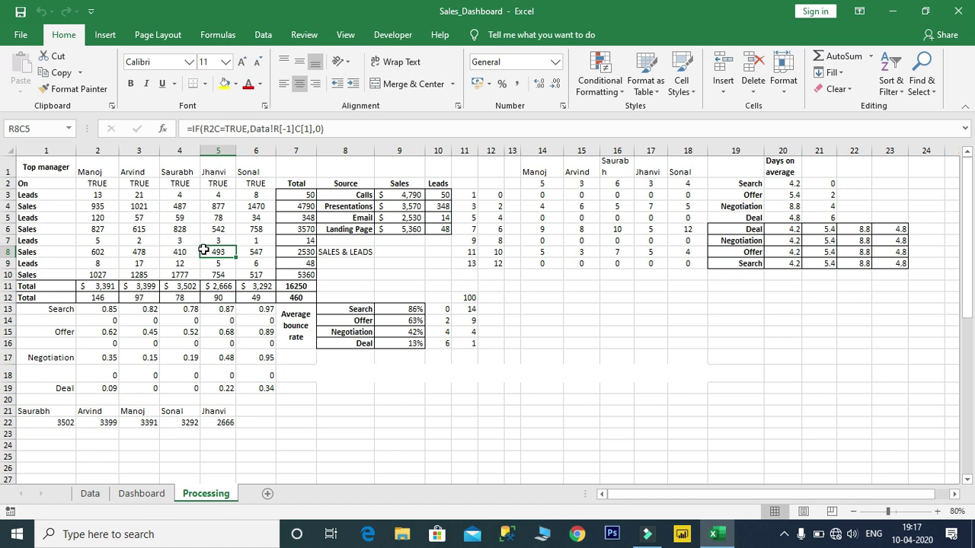
{"action": "left_click", "coordinate": [136, 494]}
- On the Processing sheet, inspect the IF formula in cell R16C5
{"action": "left_click", "coordinate": [127, 319]}
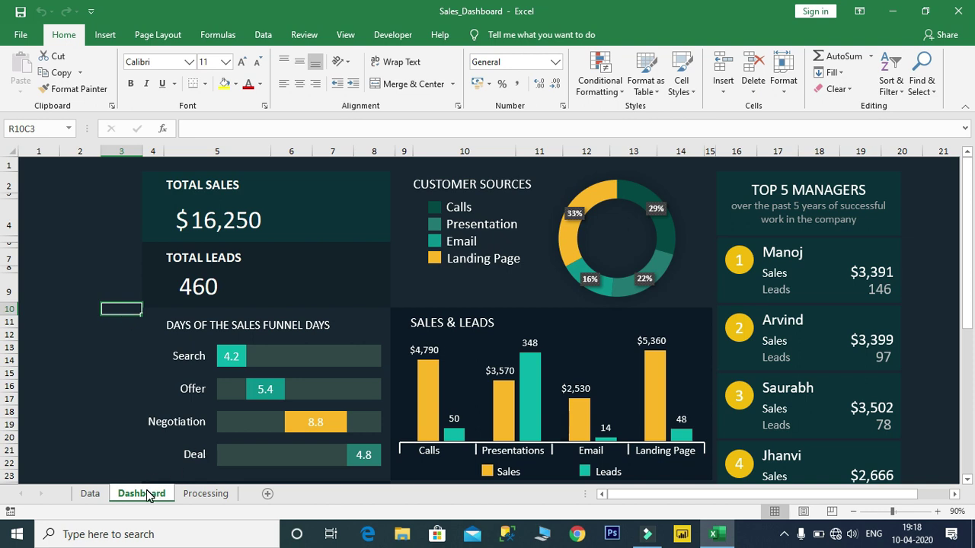
{"action": "left_click", "coordinate": [202, 494]}
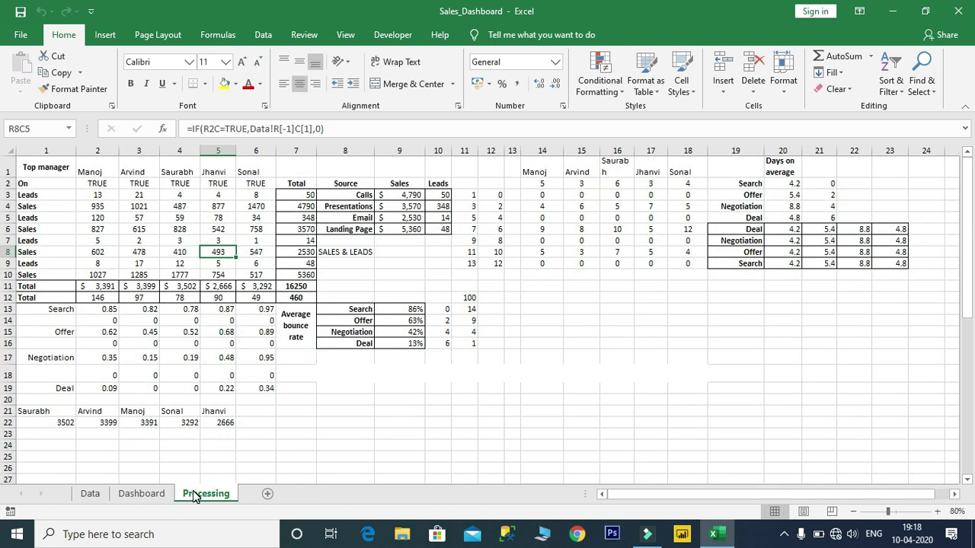
{"action": "left_click", "coordinate": [307, 369]}
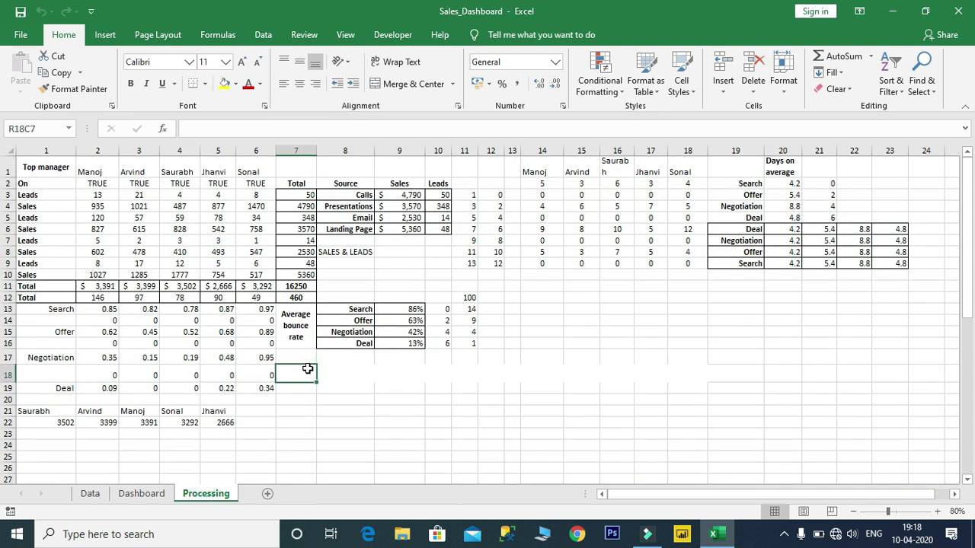
{"action": "left_click", "coordinate": [233, 343]}
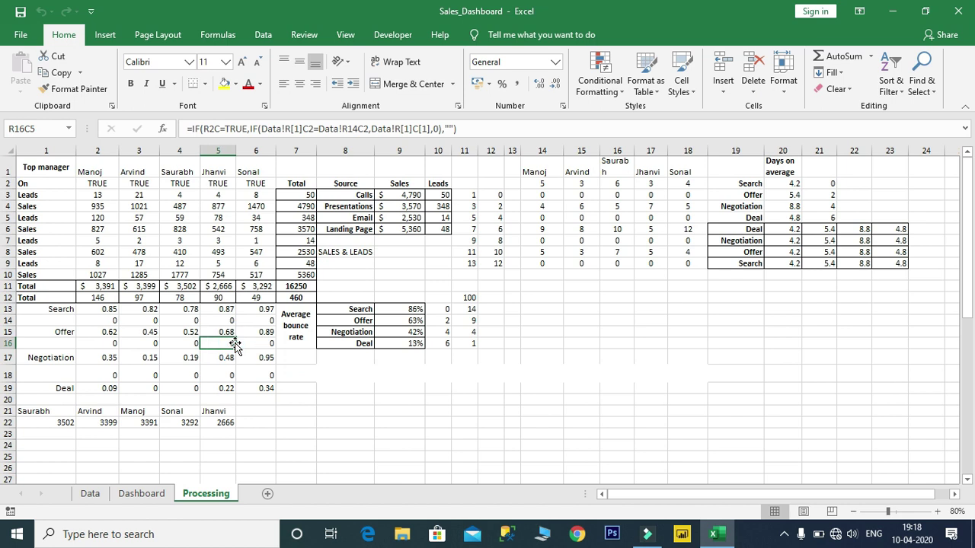
{"action": "left_click", "coordinate": [235, 344]}
- In the VBA editor, view the workbook, Data, Dashboard and Processing object properties, then close Properties
{"action": "key", "text": "alt+F11"}
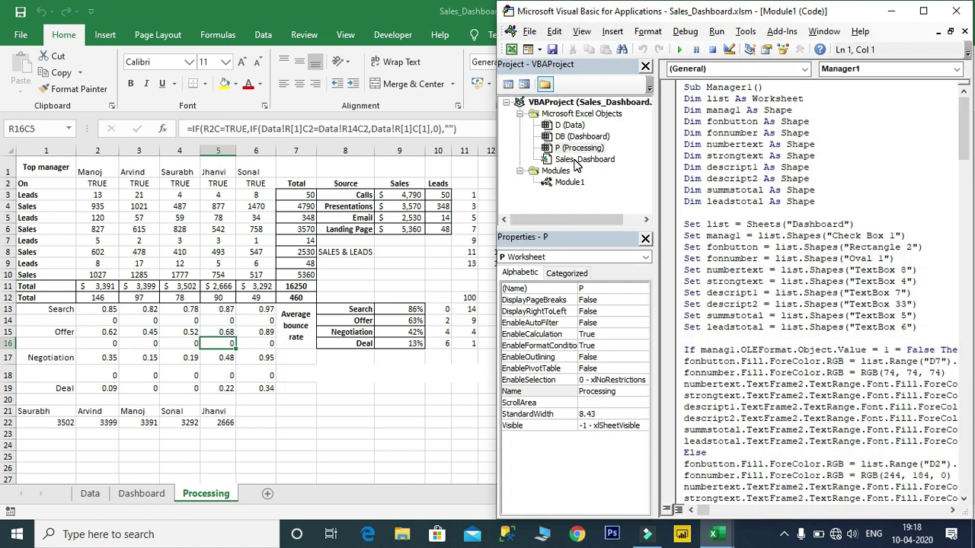
{"action": "left_click", "coordinate": [576, 160]}
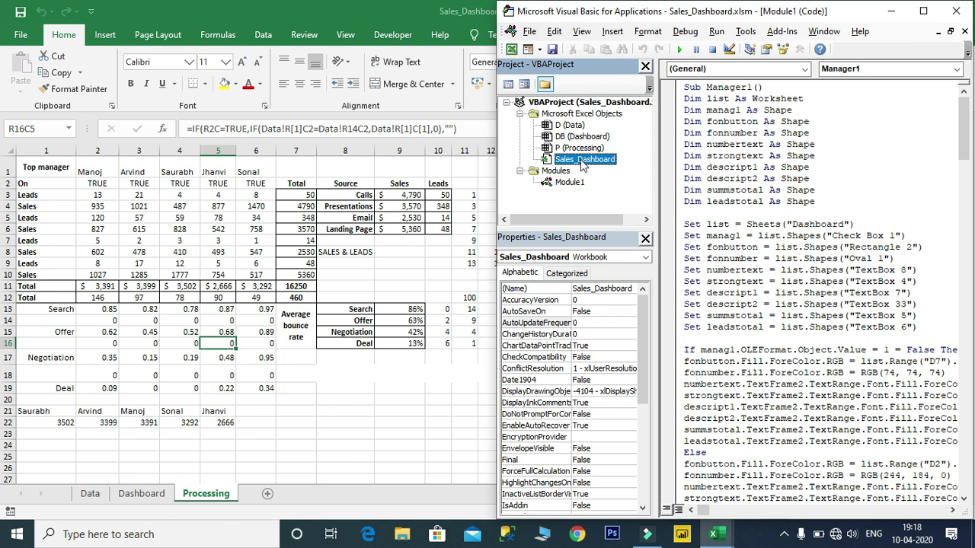
{"action": "double_click", "coordinate": [570, 126]}
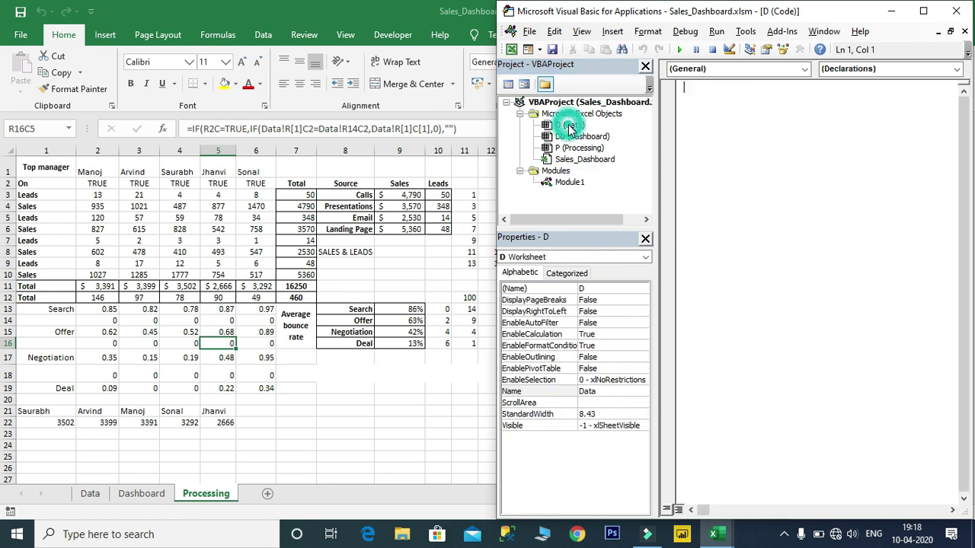
{"action": "left_click", "coordinate": [573, 136]}
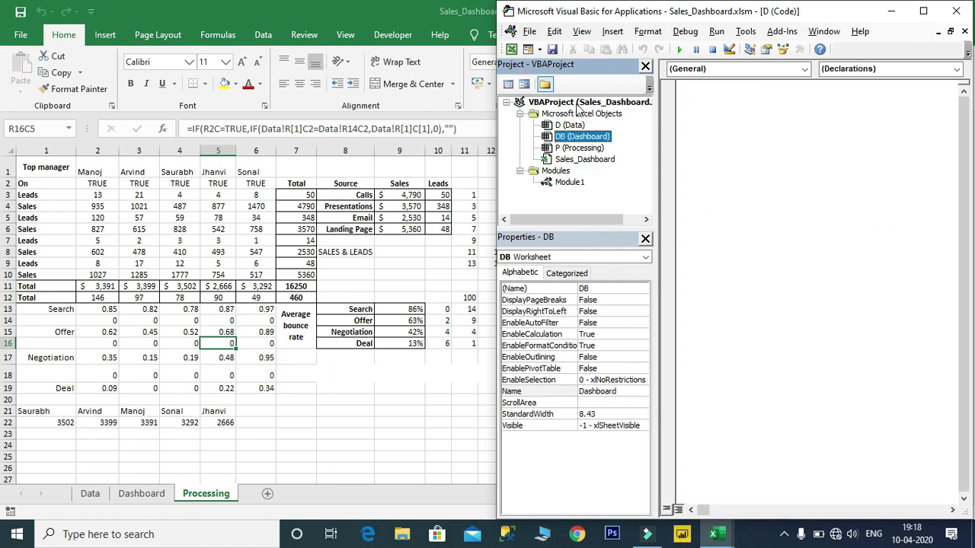
{"action": "left_click", "coordinate": [578, 149]}
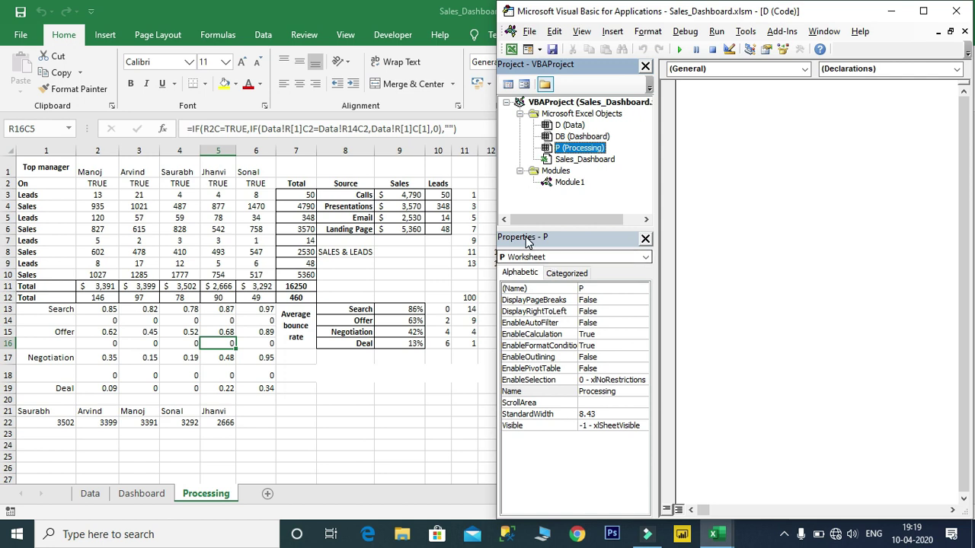
{"action": "left_click", "coordinate": [531, 241]}
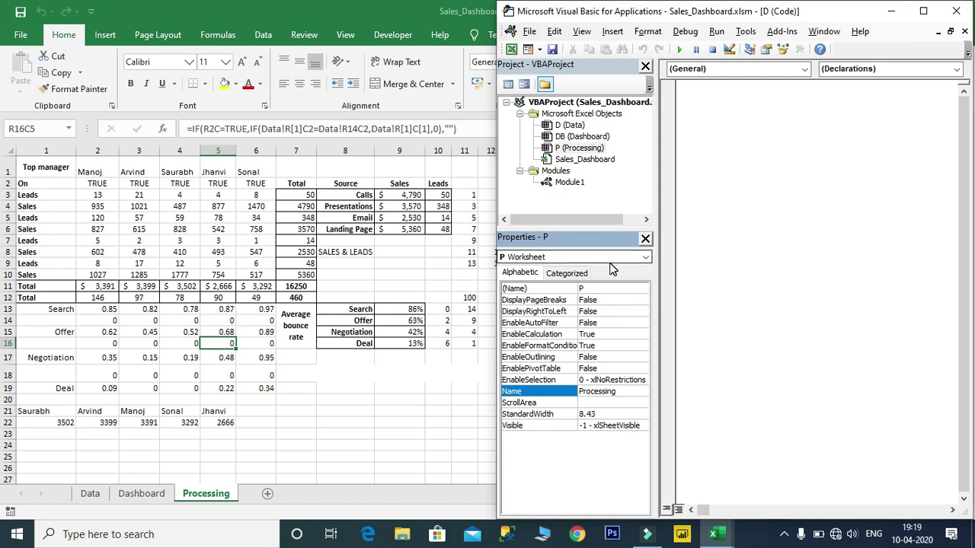
{"action": "left_click", "coordinate": [645, 240]}
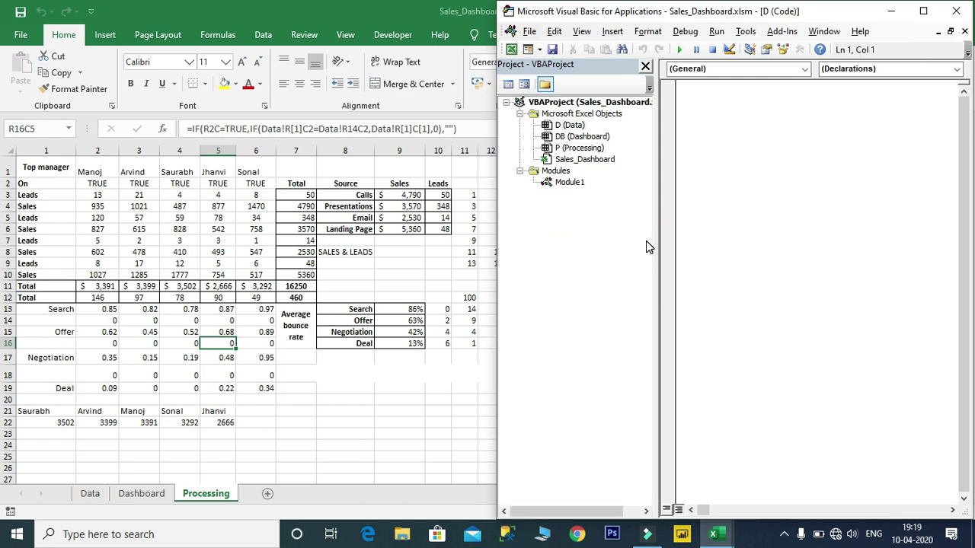
- Reopen the Properties window from the View menu, select D (Data), and go back to the Data sheet
{"action": "left_click", "coordinate": [581, 31]}
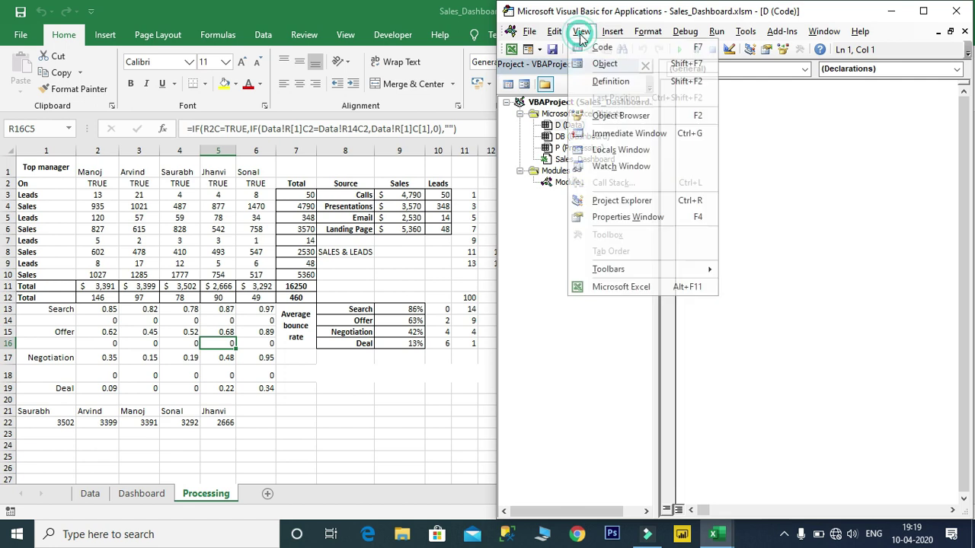
{"action": "left_click", "coordinate": [636, 220]}
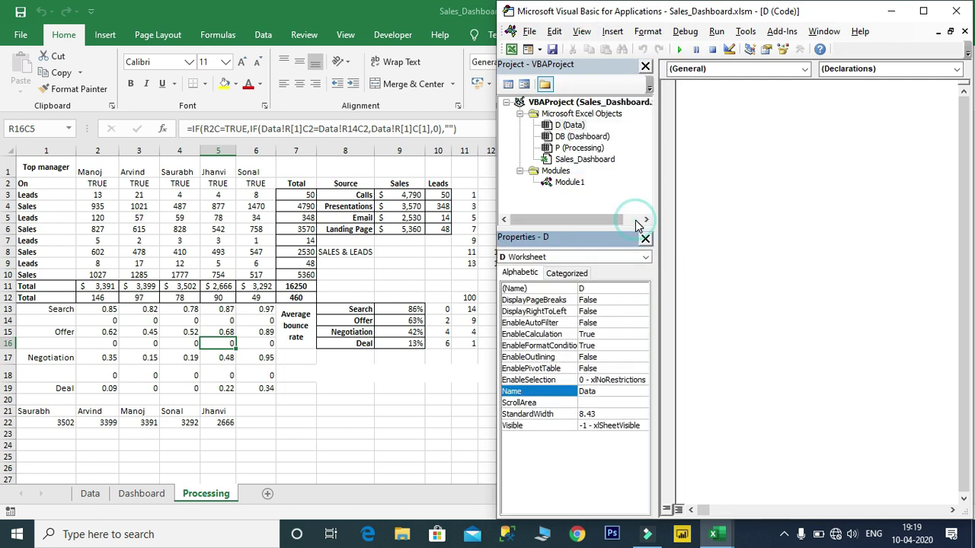
{"action": "left_click", "coordinate": [576, 126]}
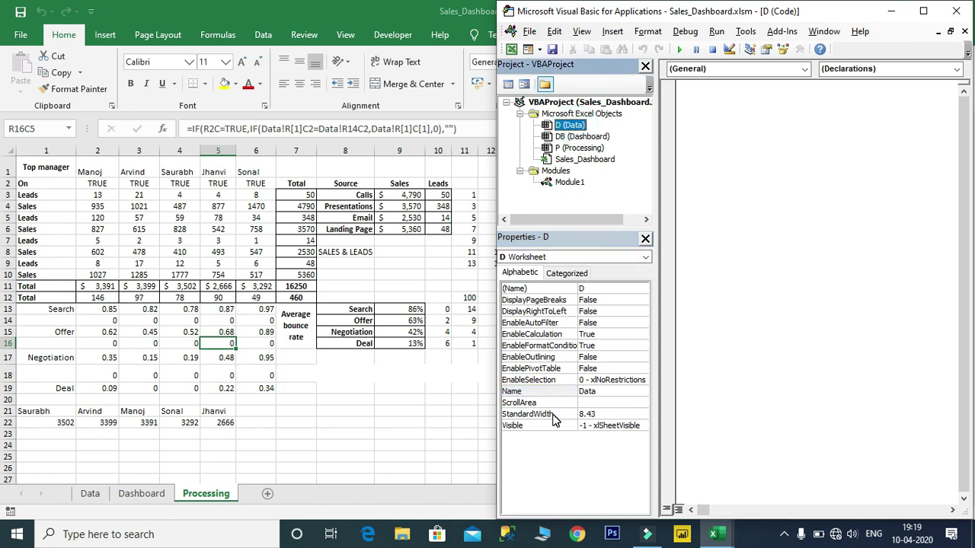
{"action": "left_click", "coordinate": [90, 493]}
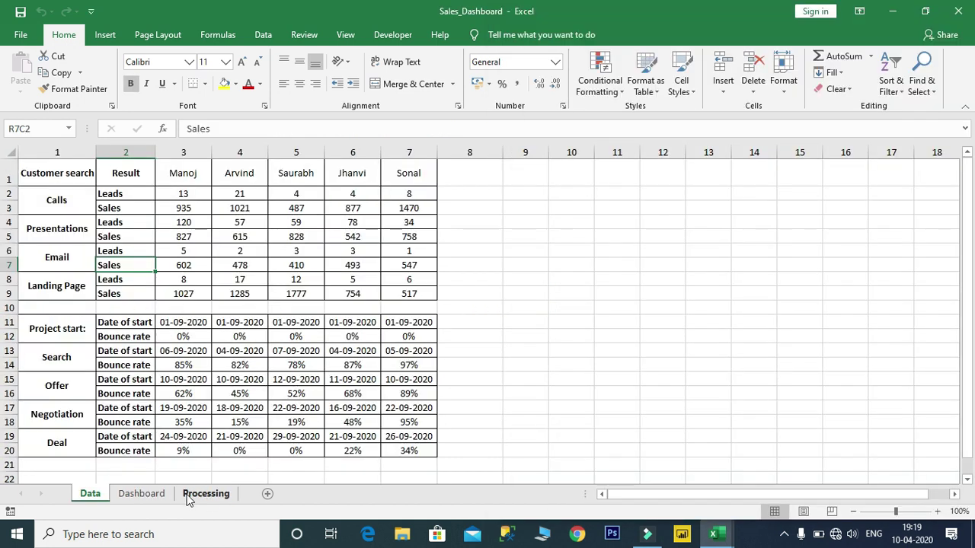
- Drag the Dashboard tab ahead of Data, then check the Processing tab's context menu without hiding it
{"action": "left_click", "coordinate": [150, 495]}
{"action": "left_click_drag", "start_coordinate": [97, 499], "coordinate": [99, 499]}
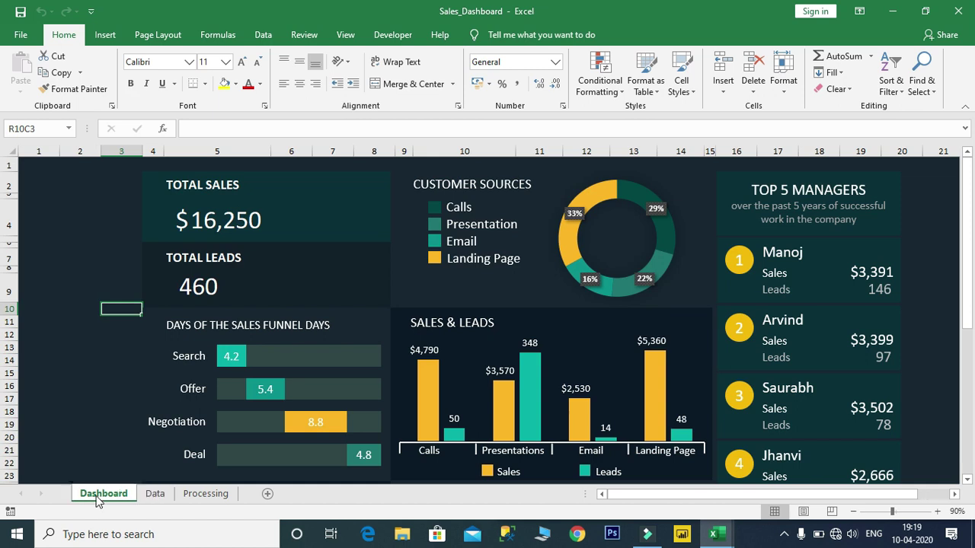
{"action": "left_click", "coordinate": [158, 496]}
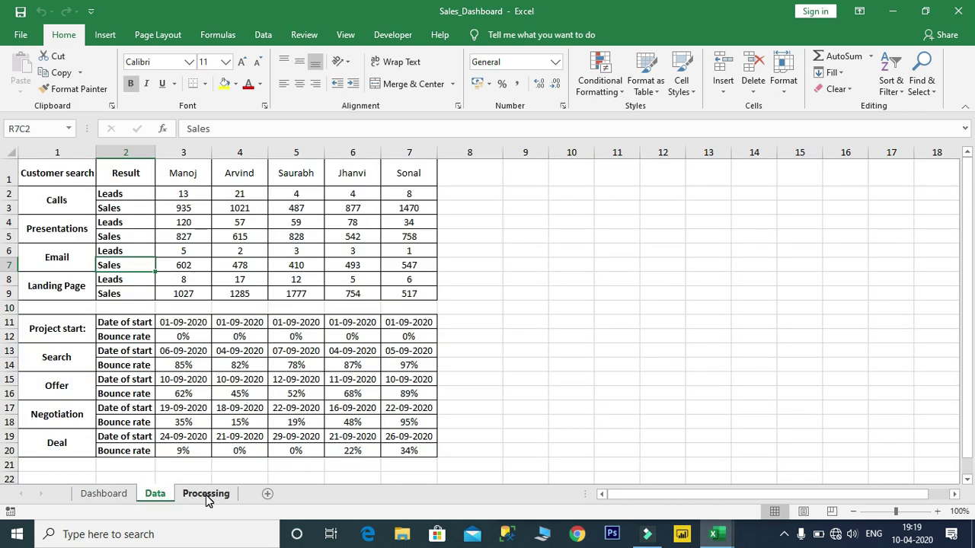
{"action": "left_click", "coordinate": [206, 495]}
{"action": "right_click", "coordinate": [207, 499]}
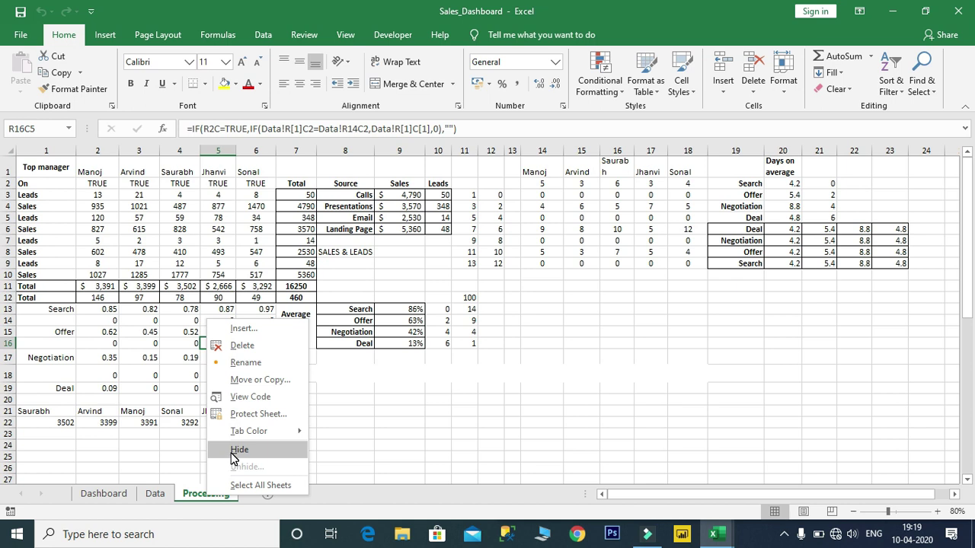
{"action": "key", "text": "Escape"}
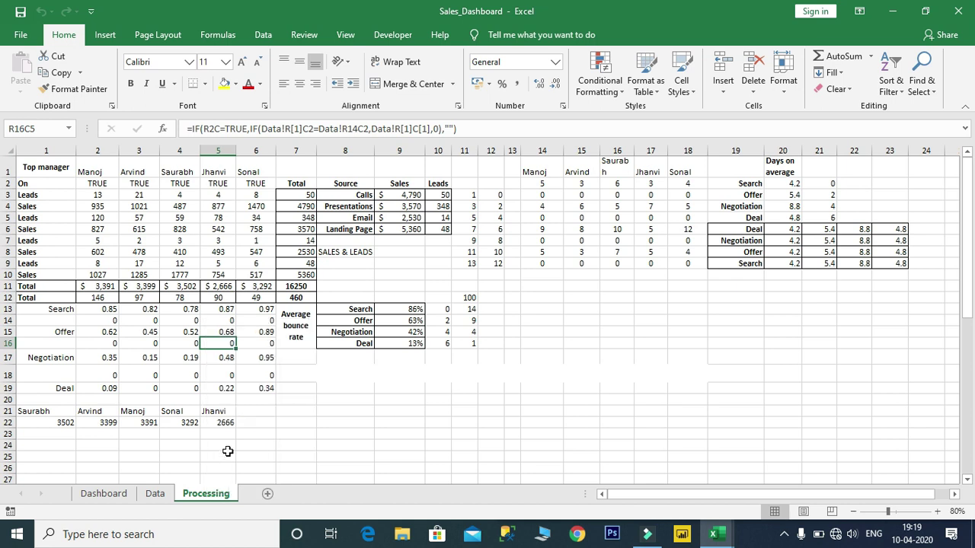
- Check the Processing sheet's Visible property options in VBA, leaving it at -1 - xlSheetVisible
{"action": "left_click", "coordinate": [442, 308]}
{"action": "key", "text": "alt+F11"}
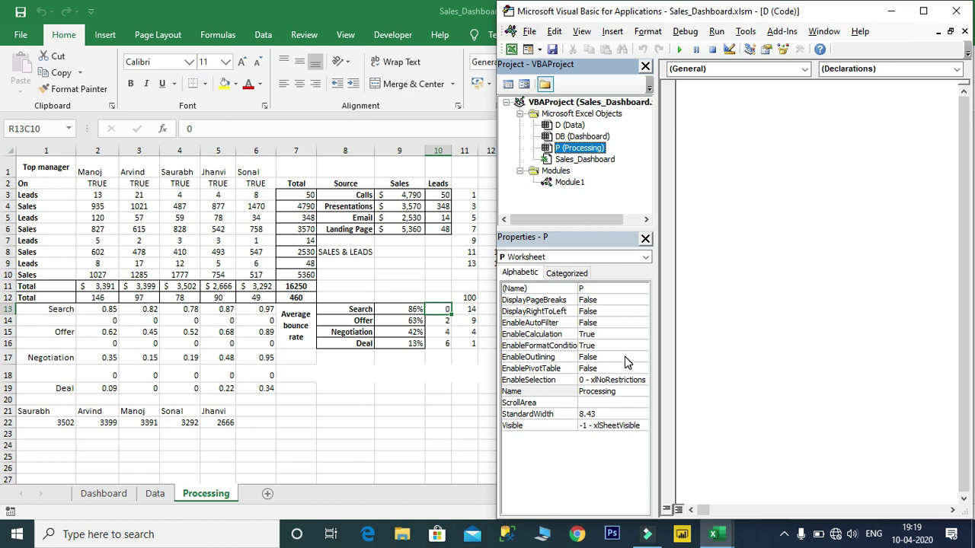
{"action": "left_click", "coordinate": [523, 428]}
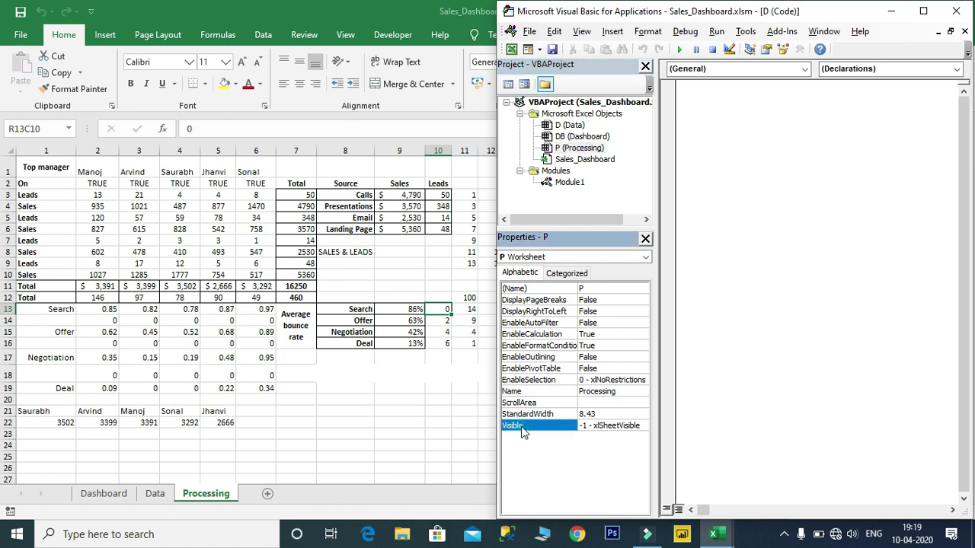
{"action": "left_click", "coordinate": [644, 427]}
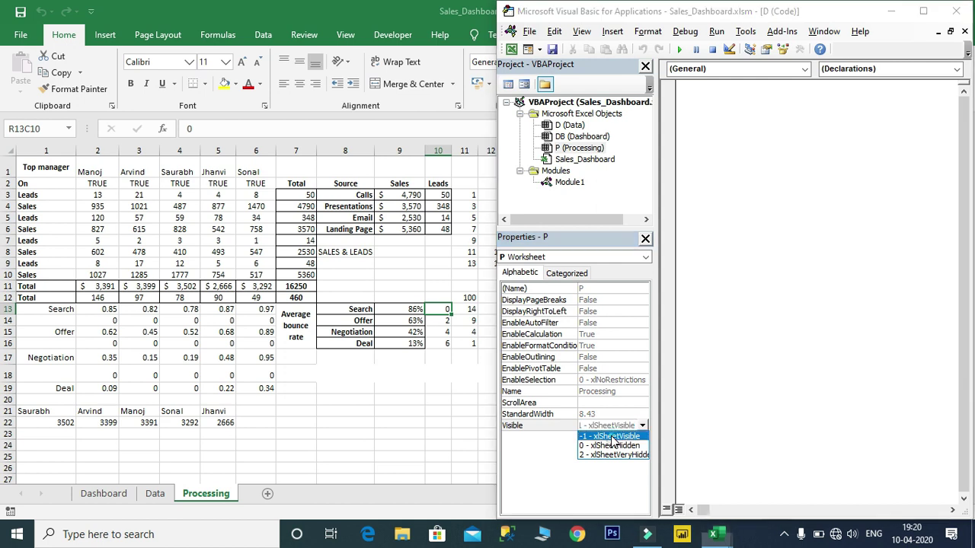
{"action": "left_click", "coordinate": [609, 436]}
{"action": "left_click", "coordinate": [366, 418]}
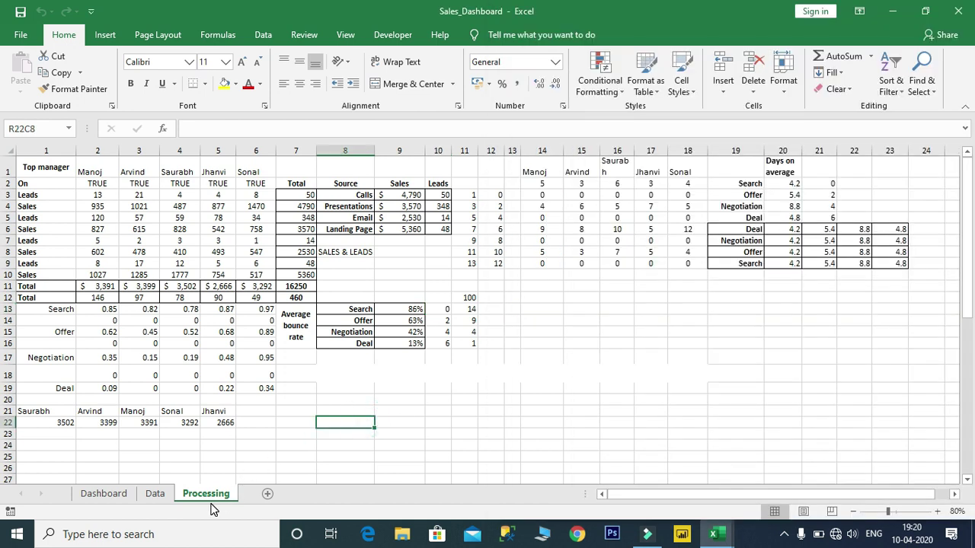
- In the VBA editor, select P (Processing) and open its Visible property dropdown
{"action": "key", "text": "alt+F11"}
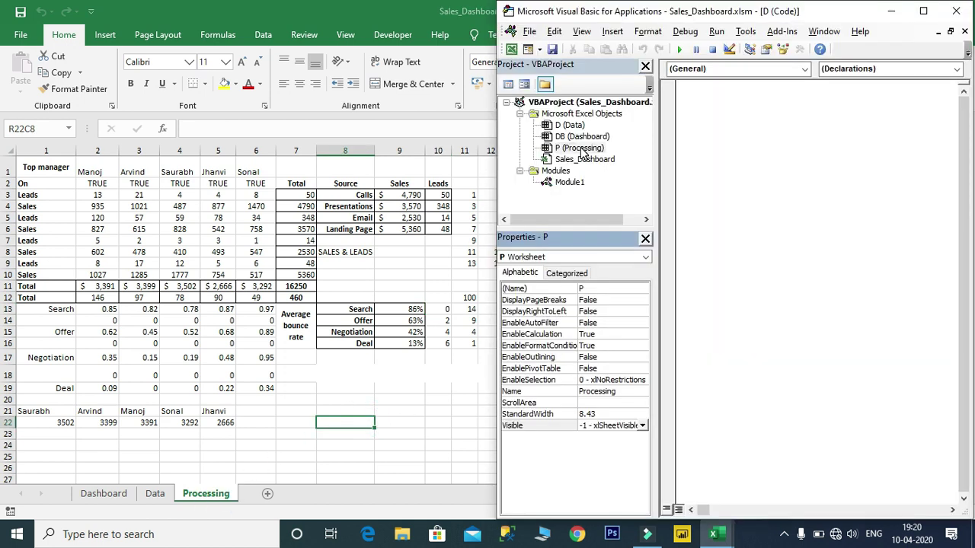
{"action": "left_click", "coordinate": [581, 149]}
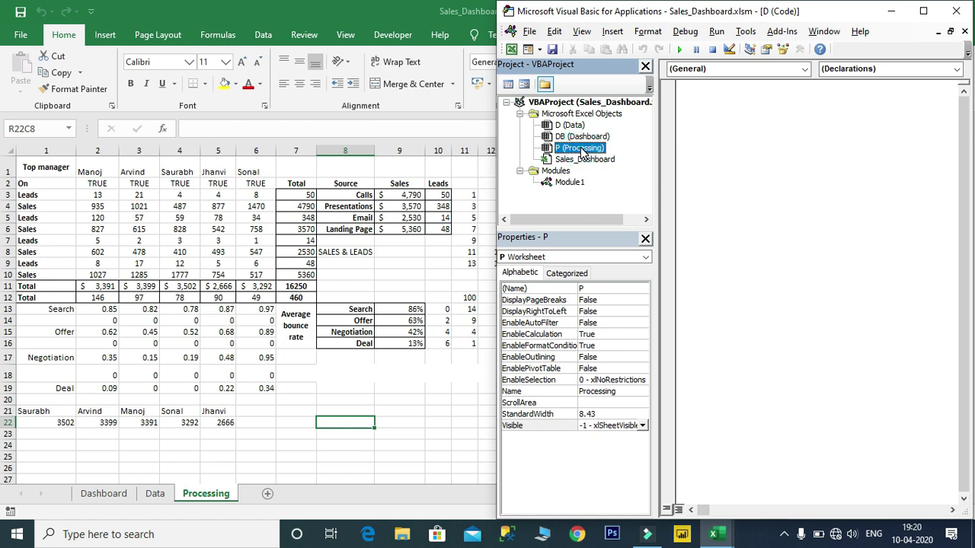
{"action": "left_click", "coordinate": [642, 425]}
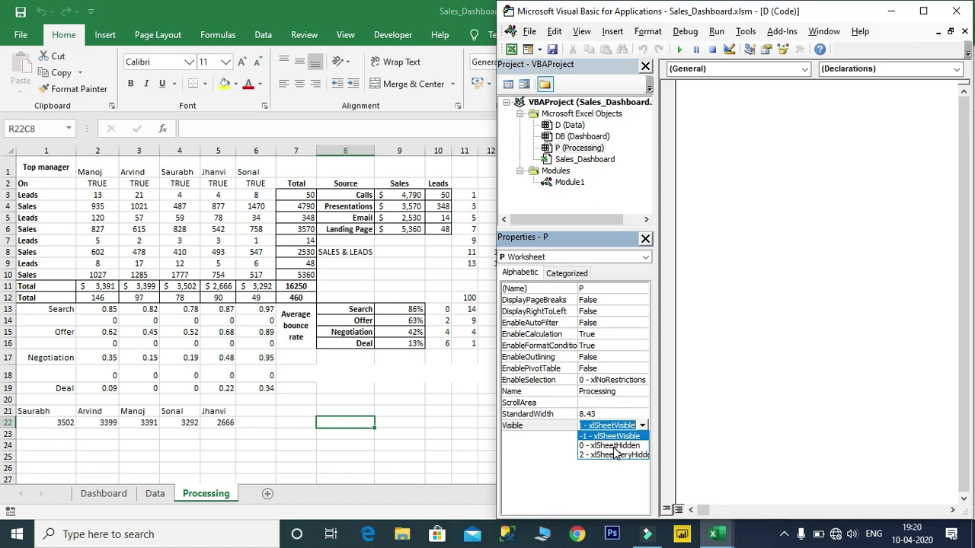
- Set Processing to 0 - xlSheetHidden, then restore it through the sheet tabs' Unhide dialog
{"action": "left_click", "coordinate": [614, 447]}
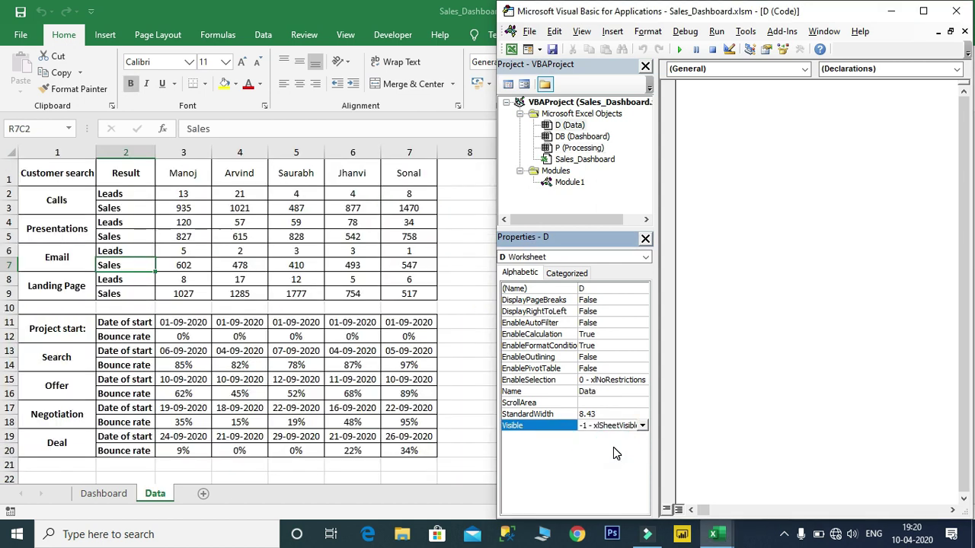
{"action": "left_click", "coordinate": [240, 438]}
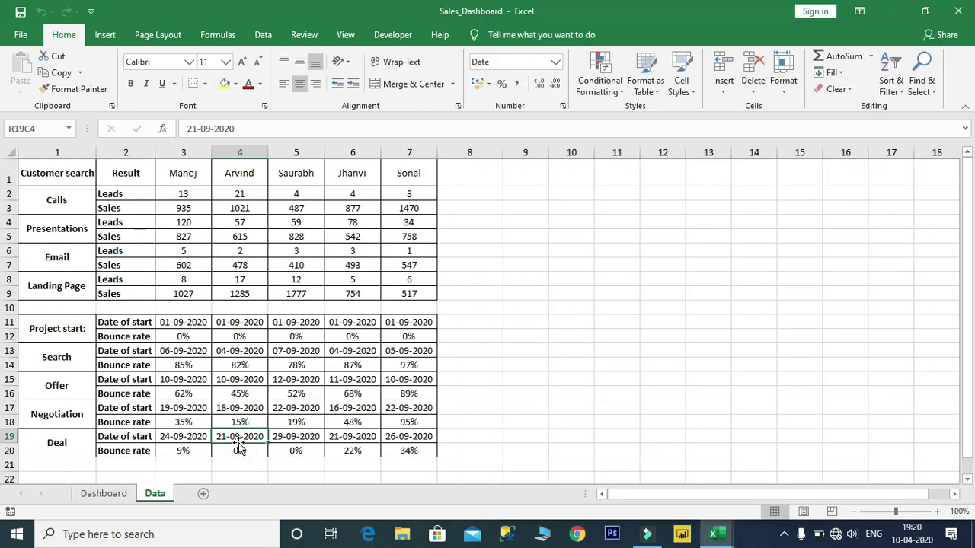
{"action": "right_click", "coordinate": [157, 495]}
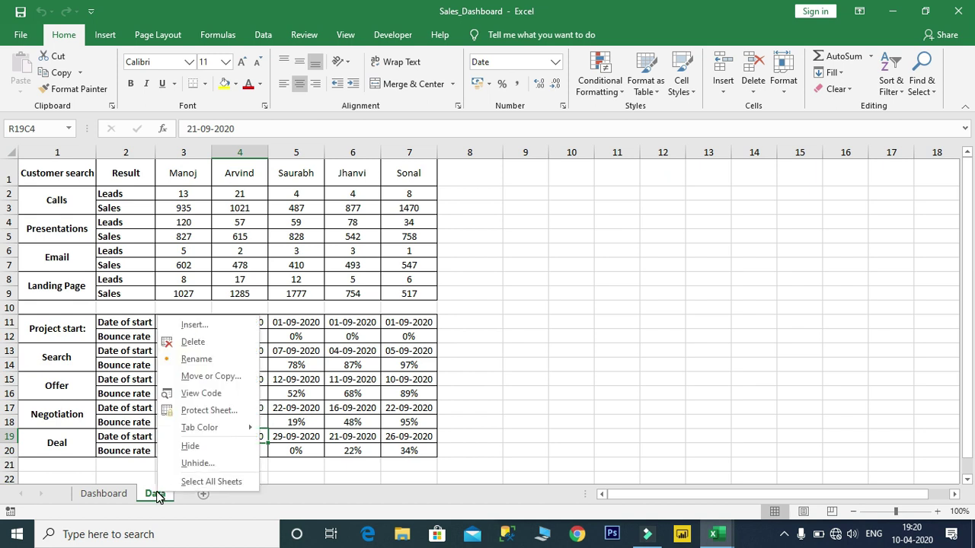
{"action": "left_click", "coordinate": [198, 463]}
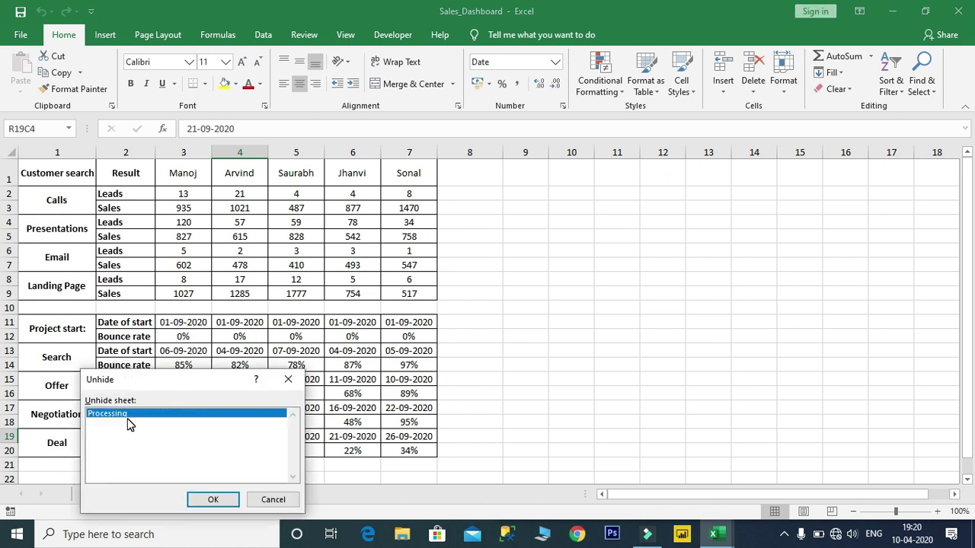
{"action": "left_click", "coordinate": [213, 499]}
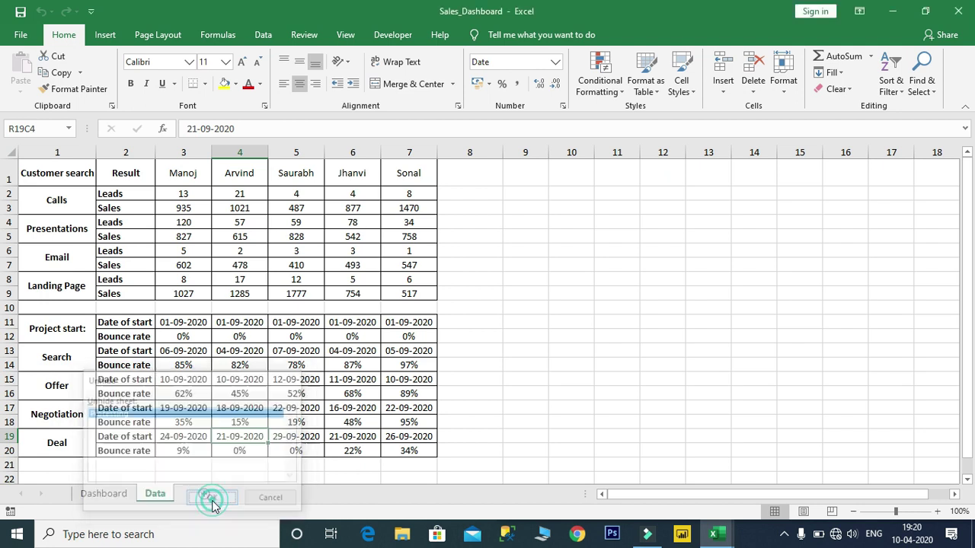
{"action": "left_click", "coordinate": [260, 450]}
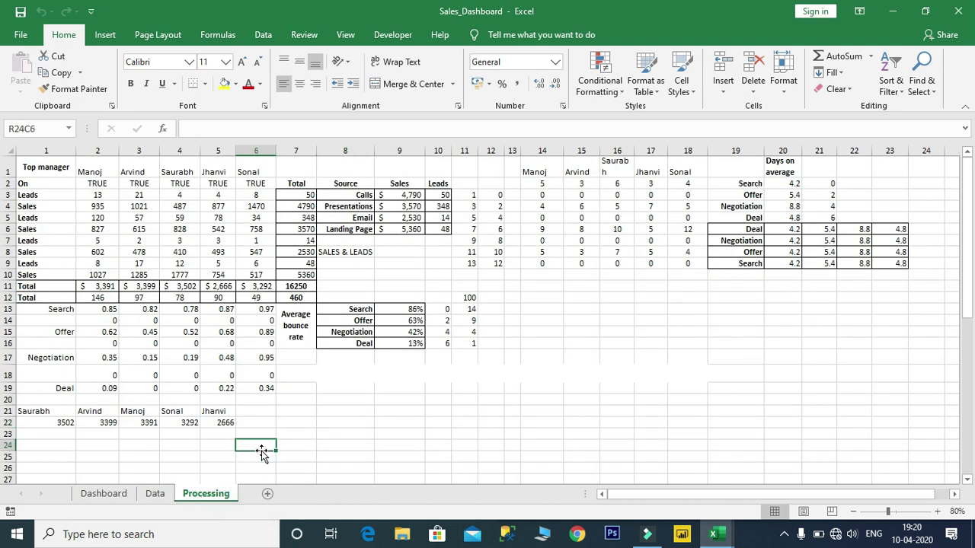
- Change the Processing sheet's Visible property to 2 - xlSheetVeryHidden
{"action": "key", "text": "alt+F11"}
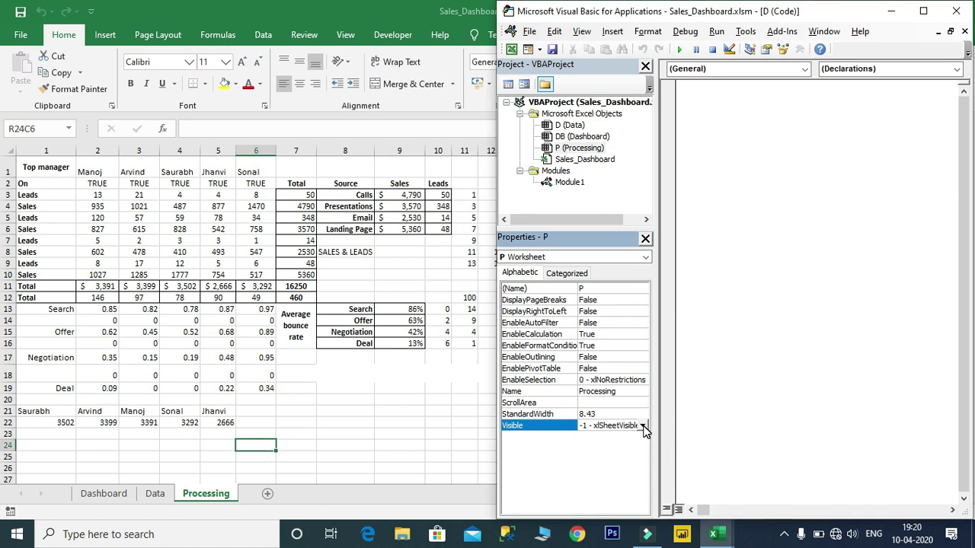
{"action": "left_click", "coordinate": [643, 426]}
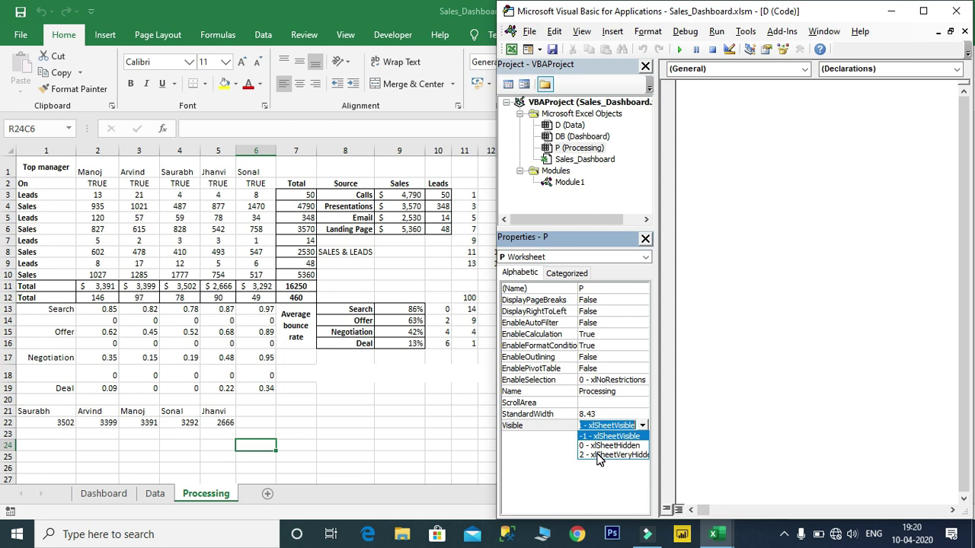
{"action": "left_click", "coordinate": [598, 455]}
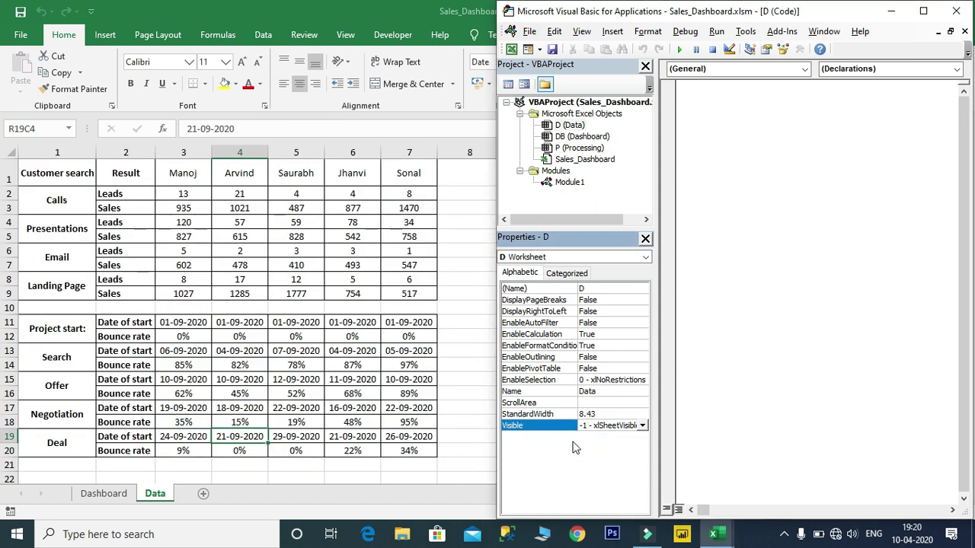
- Close the VBA editor, save and quit, then reopen Sales_Dashboard.xlsm showing only Dashboard and Data tabs
{"action": "left_click", "coordinate": [70, 276]}
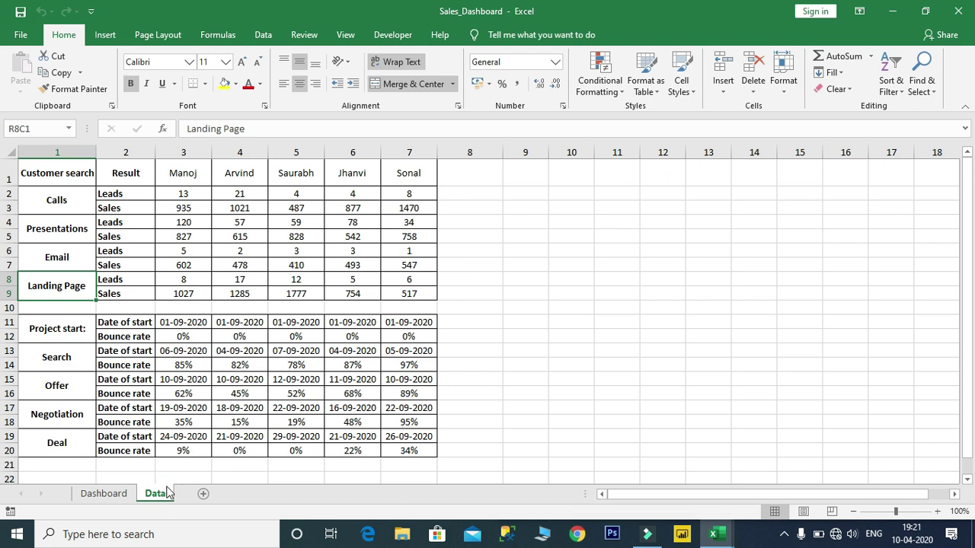
{"action": "key", "text": "alt+F11"}
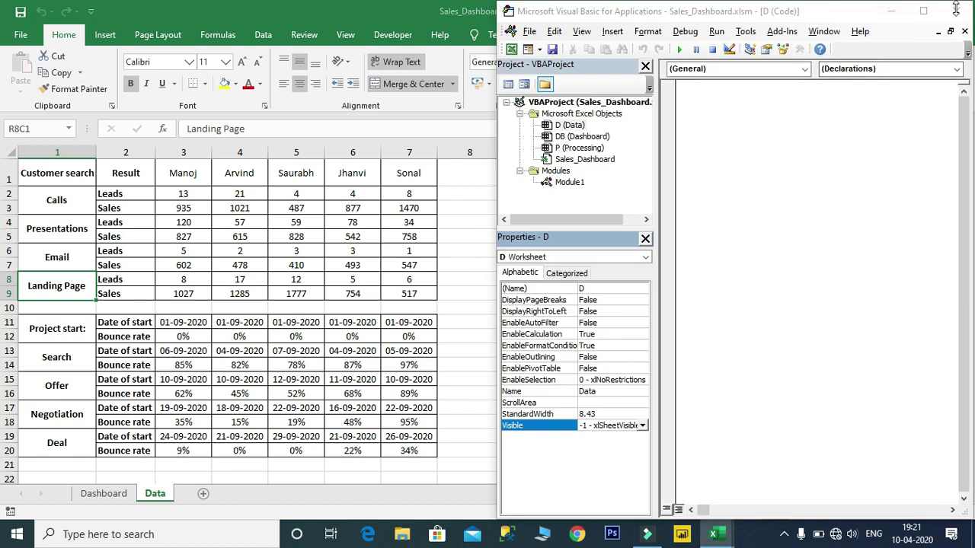
{"action": "left_click", "coordinate": [960, 12]}
{"action": "key", "text": "ctrl+s"}
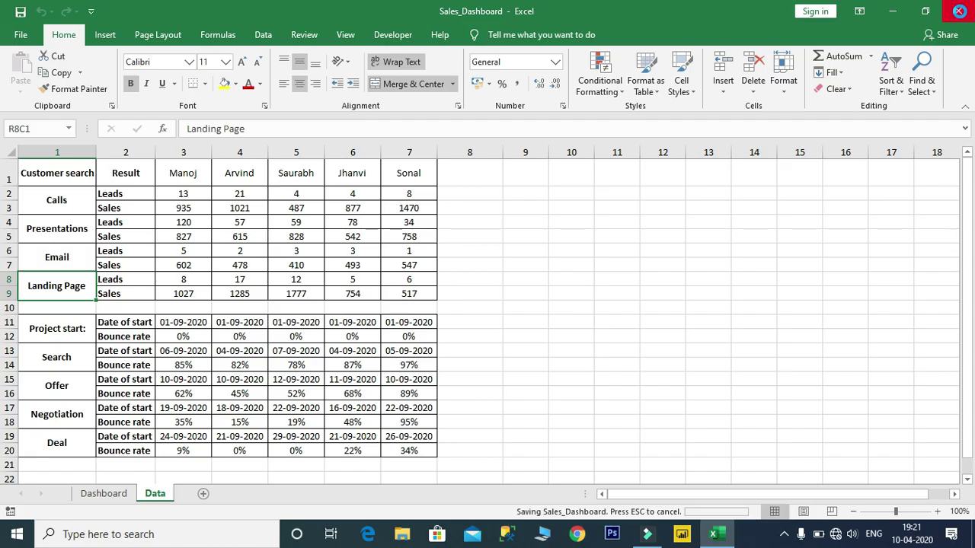
{"action": "left_click", "coordinate": [960, 11]}
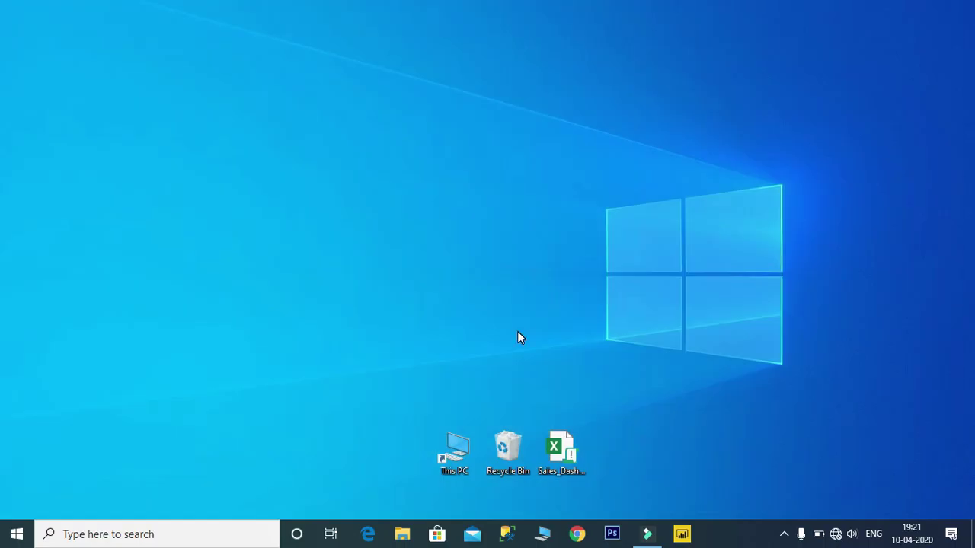
{"action": "double_click", "coordinate": [560, 460]}
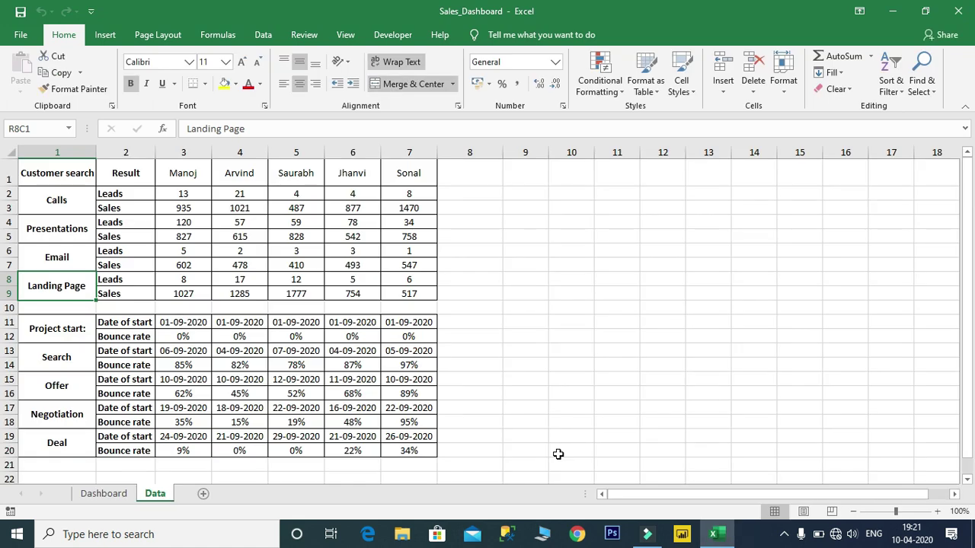
- Confirm Unhide is greyed out on the sheet tabs, then display the Dashboard sheet
{"action": "right_click", "coordinate": [155, 494]}
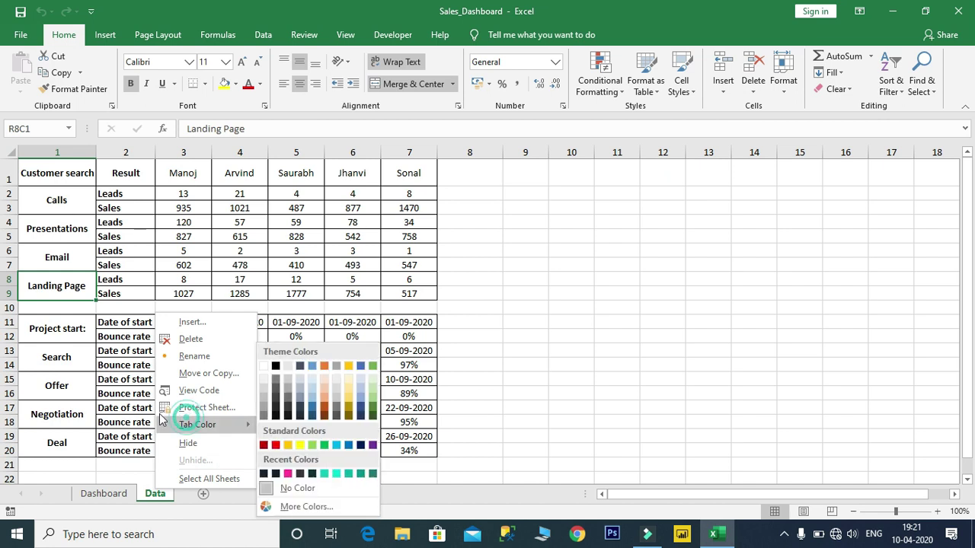
{"action": "left_click", "coordinate": [108, 411]}
{"action": "left_click", "coordinate": [105, 493]}
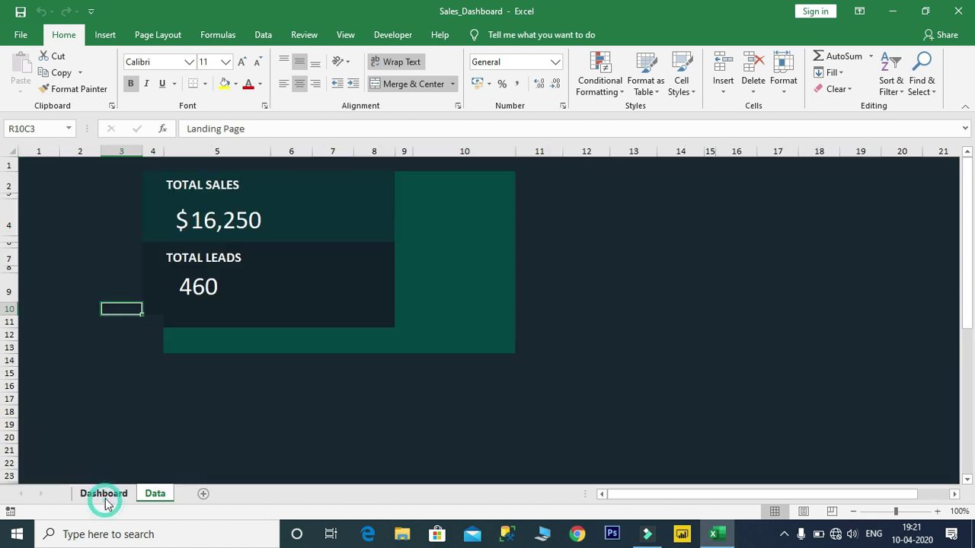
{"action": "left_click", "coordinate": [83, 373]}
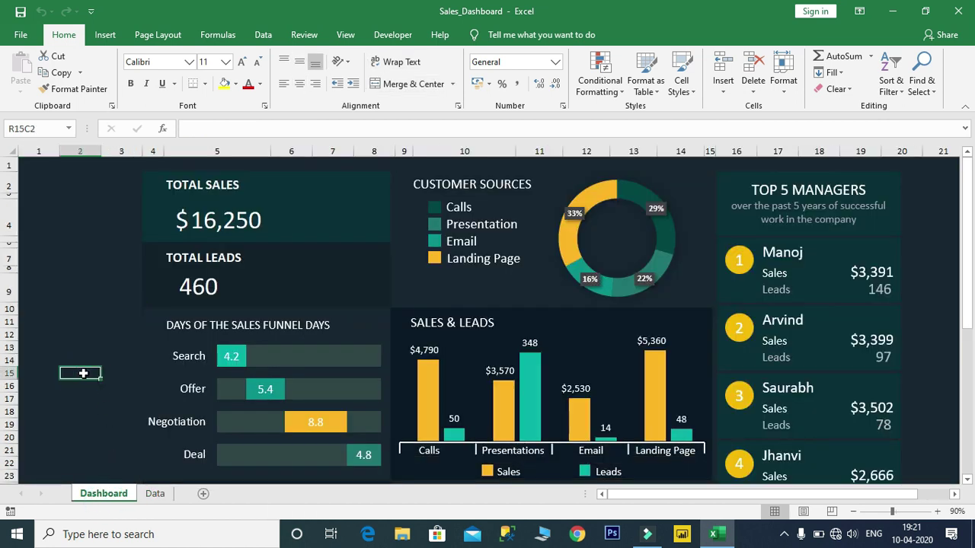
{"action": "left_click", "coordinate": [112, 308]}
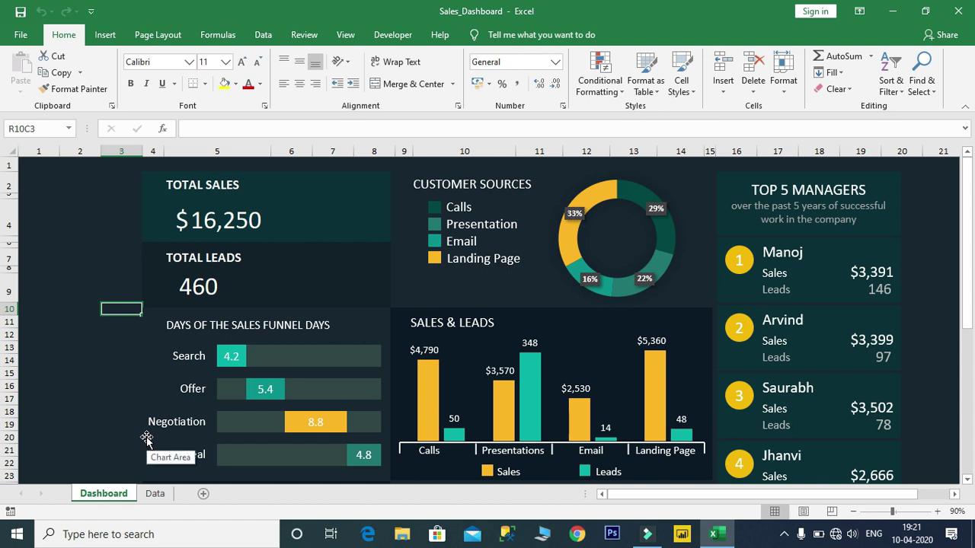
- Set the Data sheet's Visible property to 2 - xlSheetVeryHidden in the VBA editor, then return to Excel
{"action": "left_click", "coordinate": [155, 493]}
{"action": "left_click", "coordinate": [217, 369]}
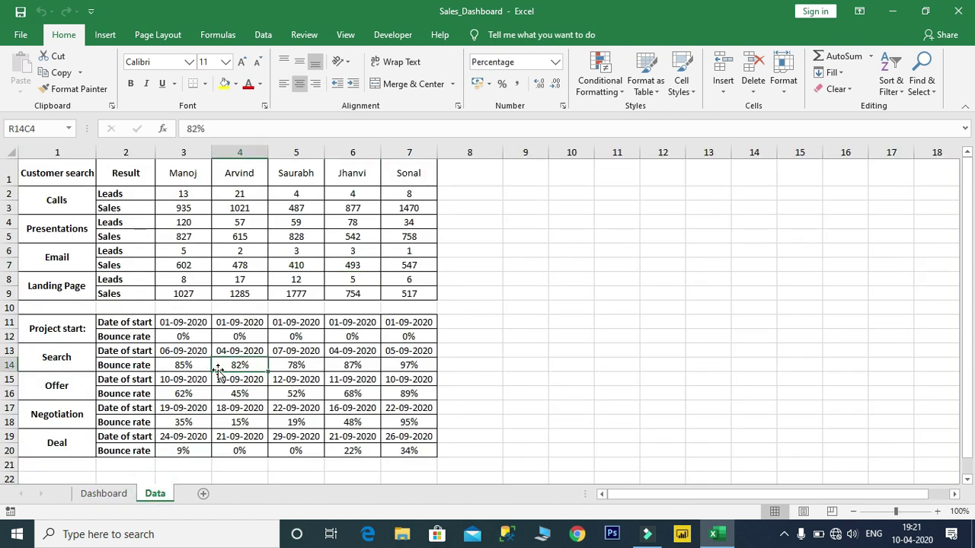
{"action": "key", "text": "alt"}
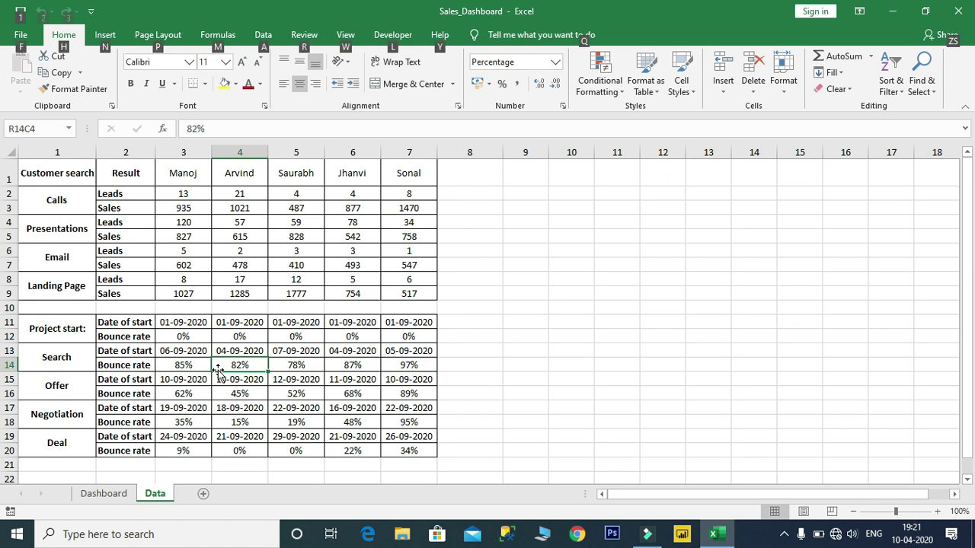
{"action": "key", "text": "alt+F11"}
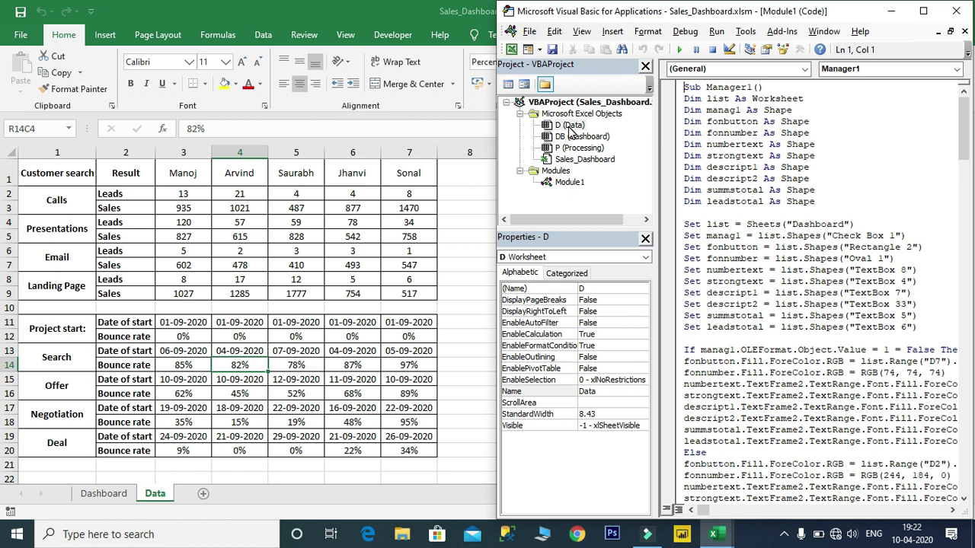
{"action": "left_click", "coordinate": [569, 128]}
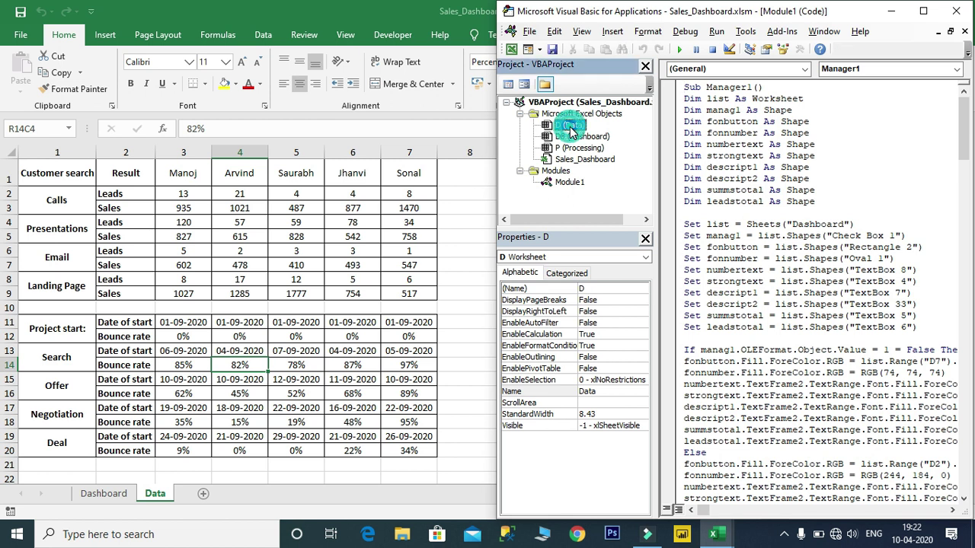
{"action": "left_click", "coordinate": [630, 426]}
{"action": "left_click", "coordinate": [642, 426]}
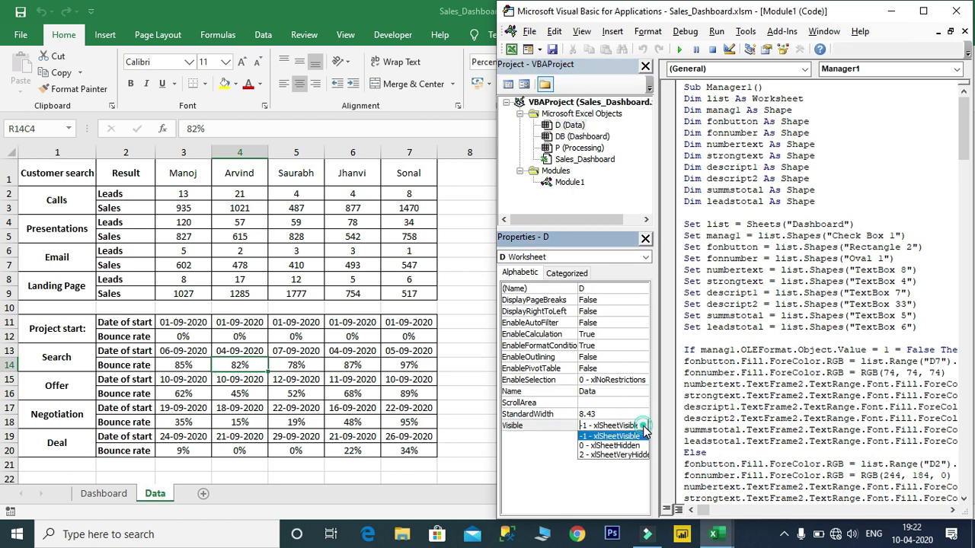
{"action": "left_click", "coordinate": [614, 456]}
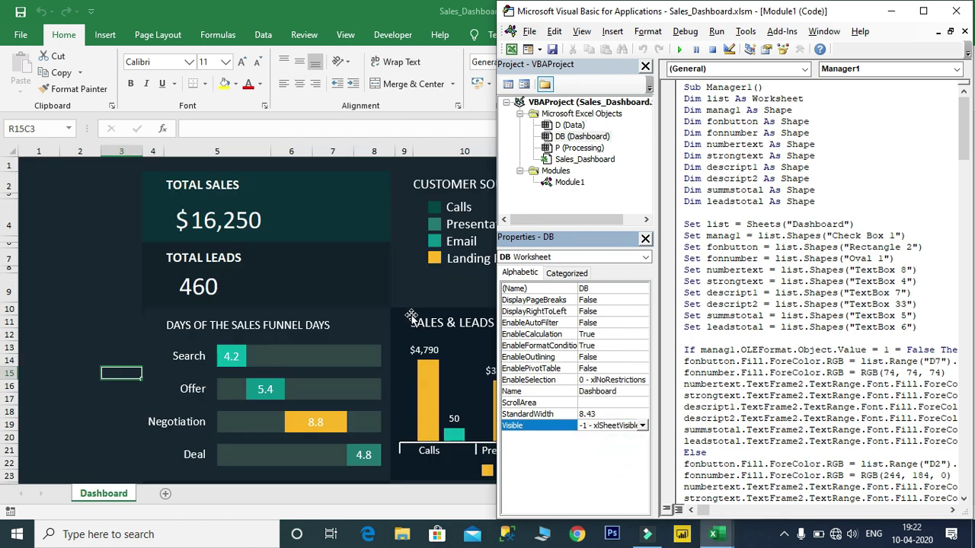
{"action": "left_click", "coordinate": [412, 316]}
{"action": "left_click", "coordinate": [65, 325]}
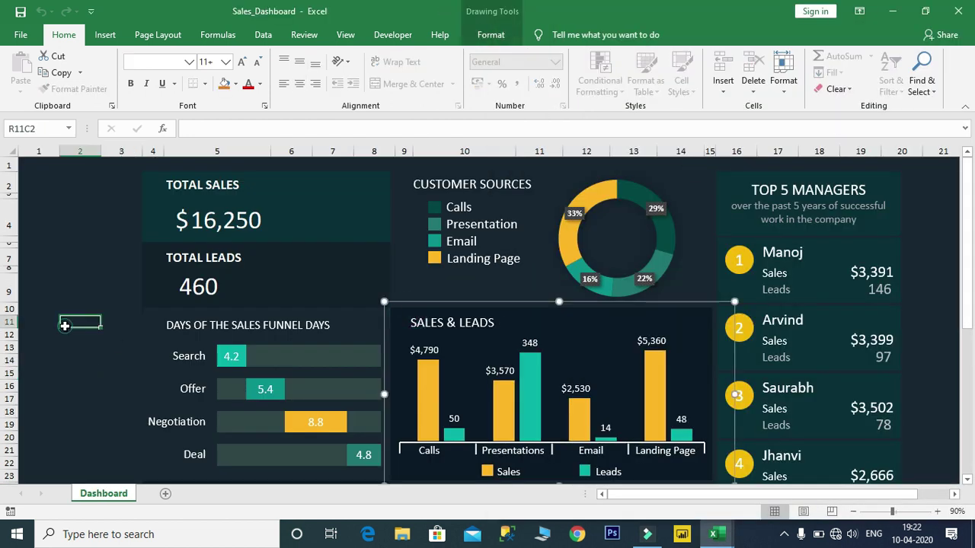